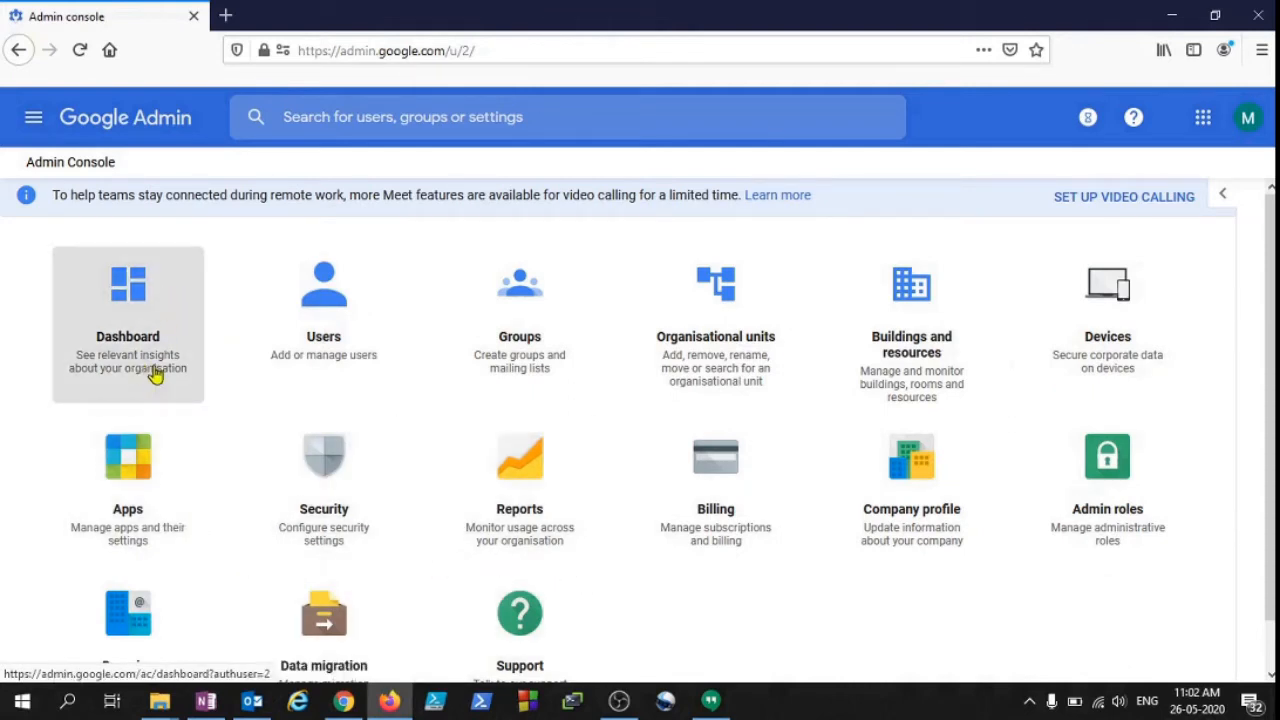
Go from the Admin console Dashboard to the Users page listing the three accounts.
left_click(127, 304)
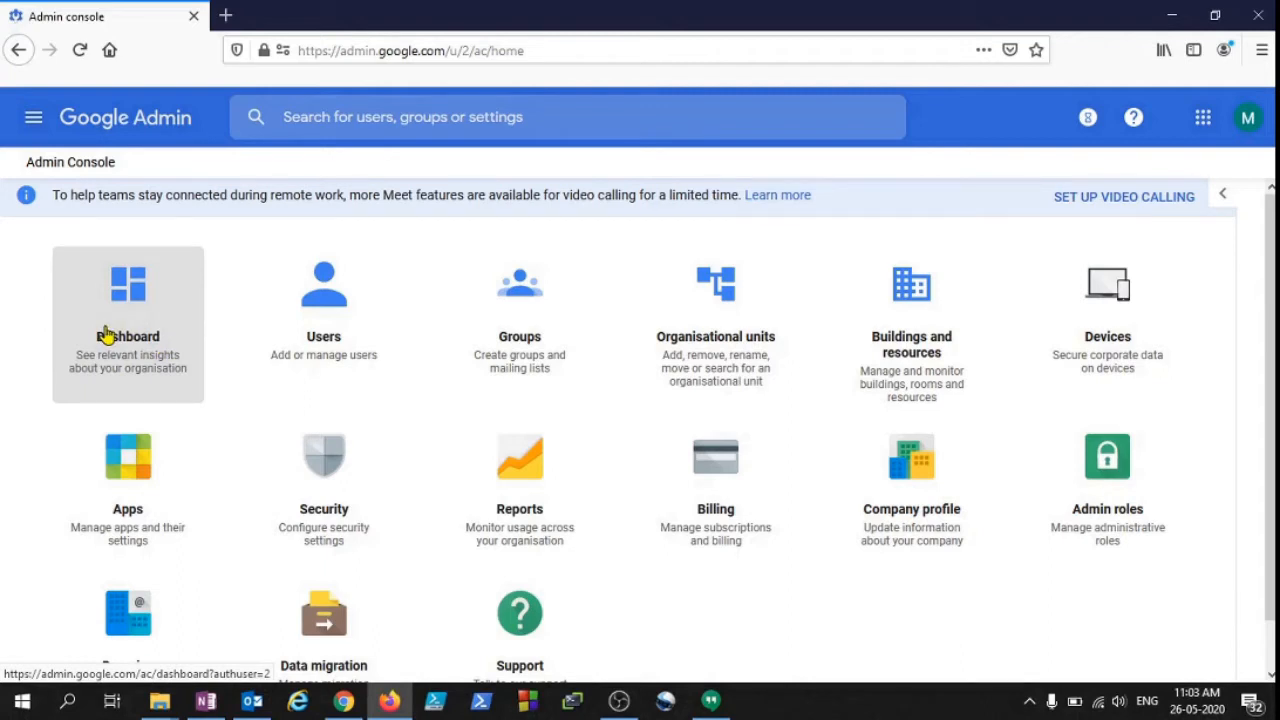
left_click(327, 306)
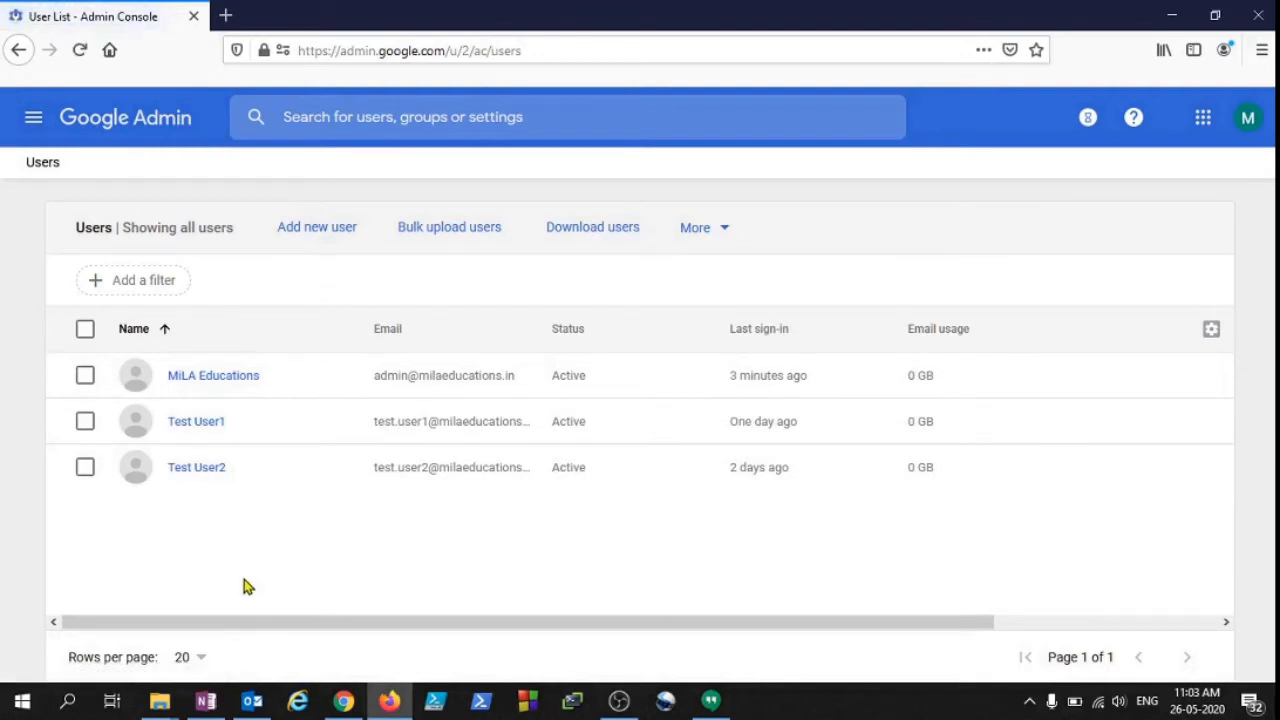
Start adding a new user from the Users page with 'Add new user'.
mouse_move(305, 372)
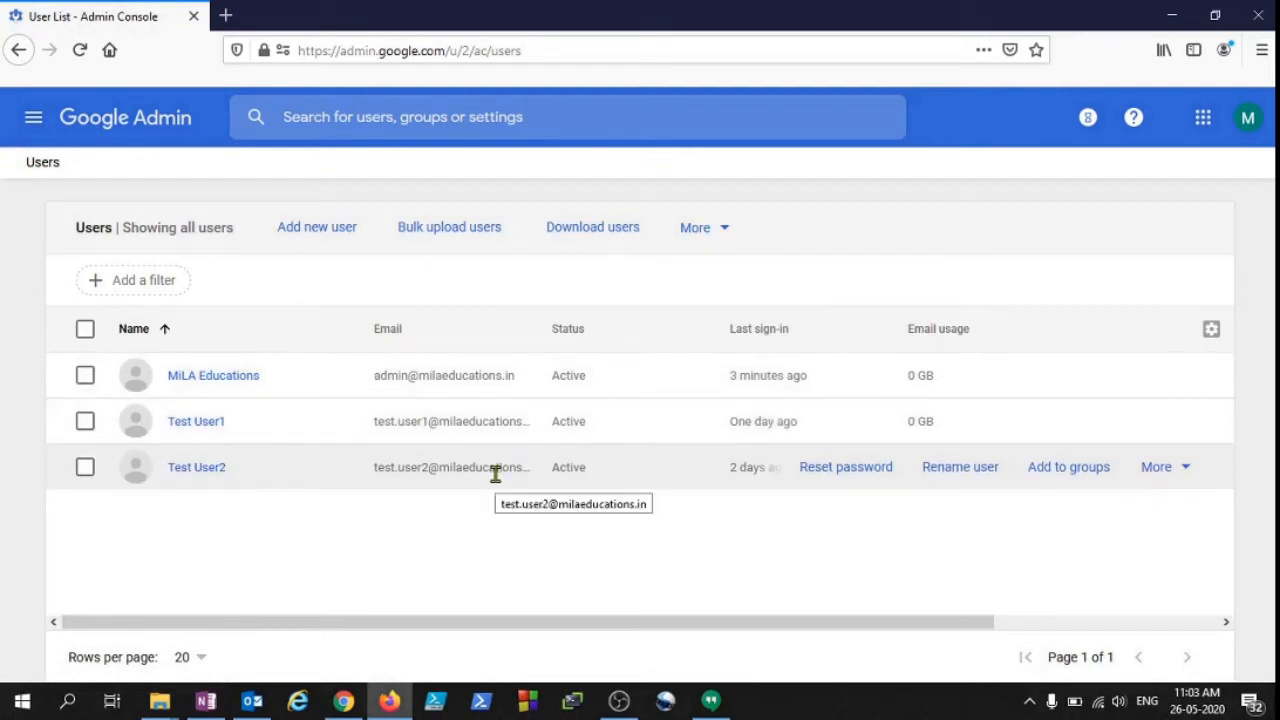
left_click(322, 238)
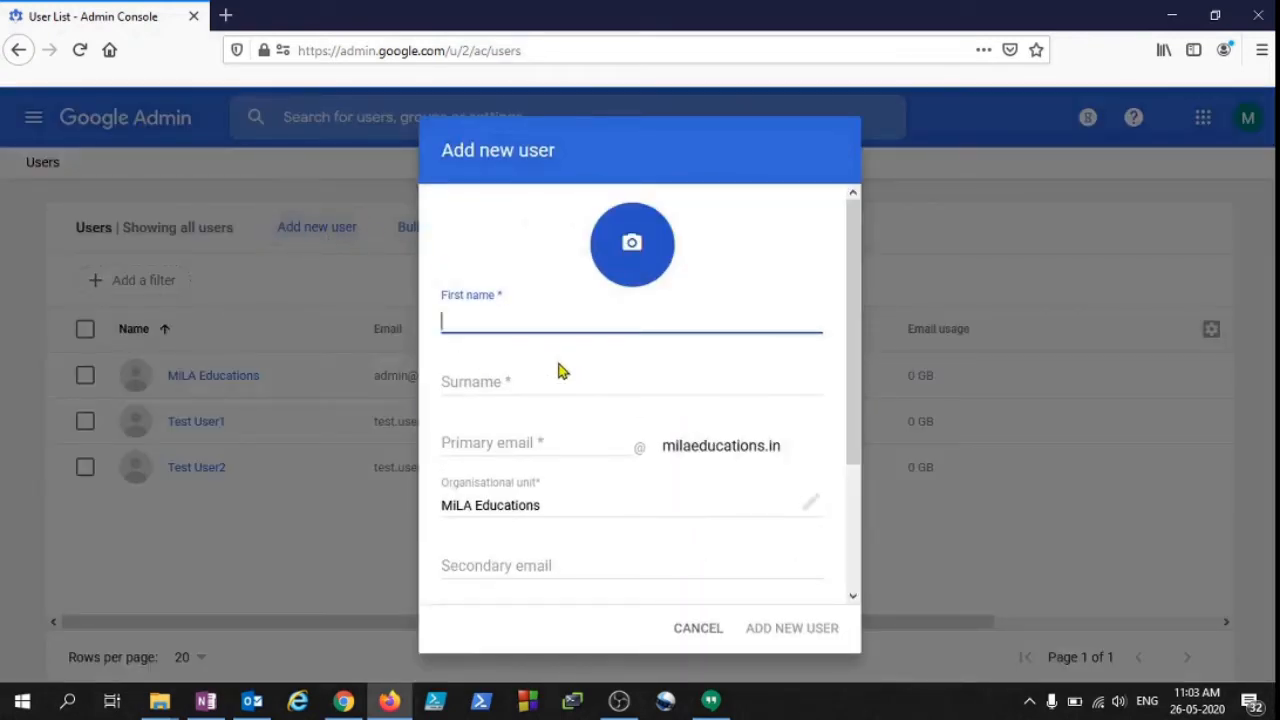
Enter first name 'Test' and surname 'User3' in the new user form.
type("Test")
left_click(560, 371)
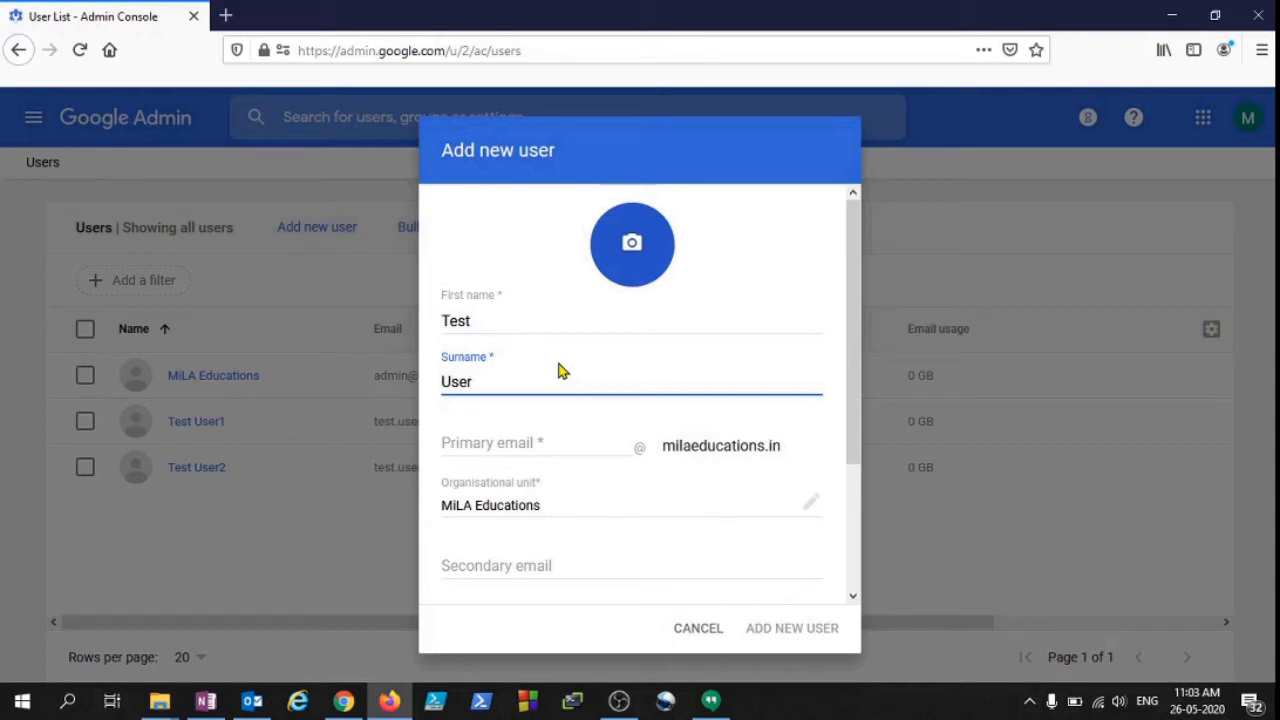
type("User3")
Enter the primary email username 'test.user3', correcting the typos.
key("Tab")
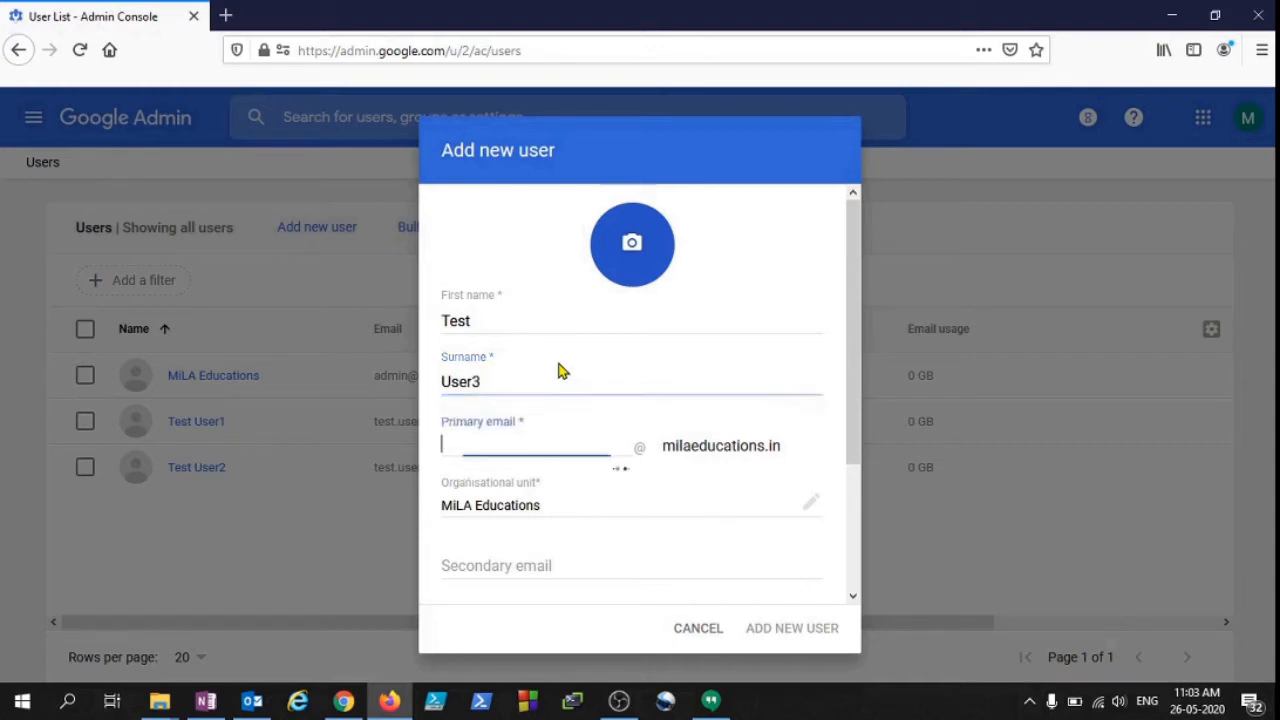
type("testuser3tes")
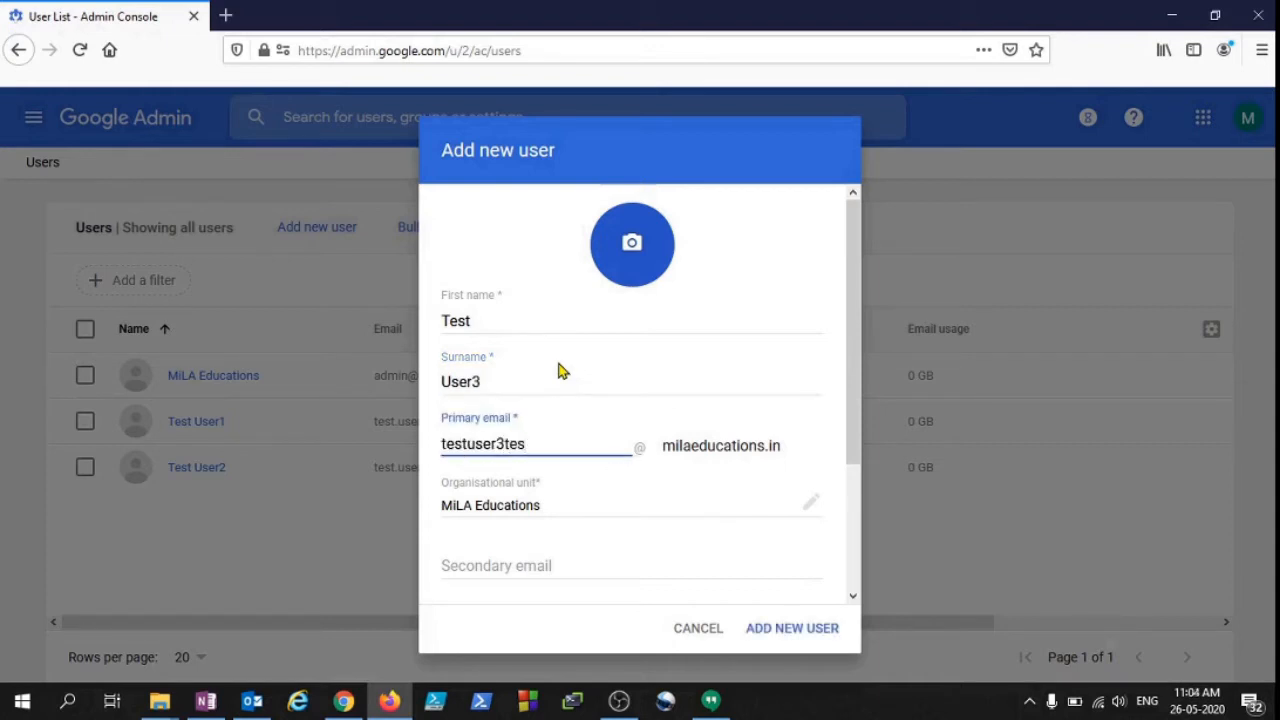
key("BackSpace")
key("BackSpace")
key("BackSpace")
key("BackSpace")
key("BackSpace")
key("BackSpace")
key("BackSpace")
key("BackSpace")
key("BackSpace")
key("BackSpace")
key("BackSpace")
type("test.use")
left_click_drag(543, 443, 343, 430)
left_click_drag(526, 443, 426, 453)
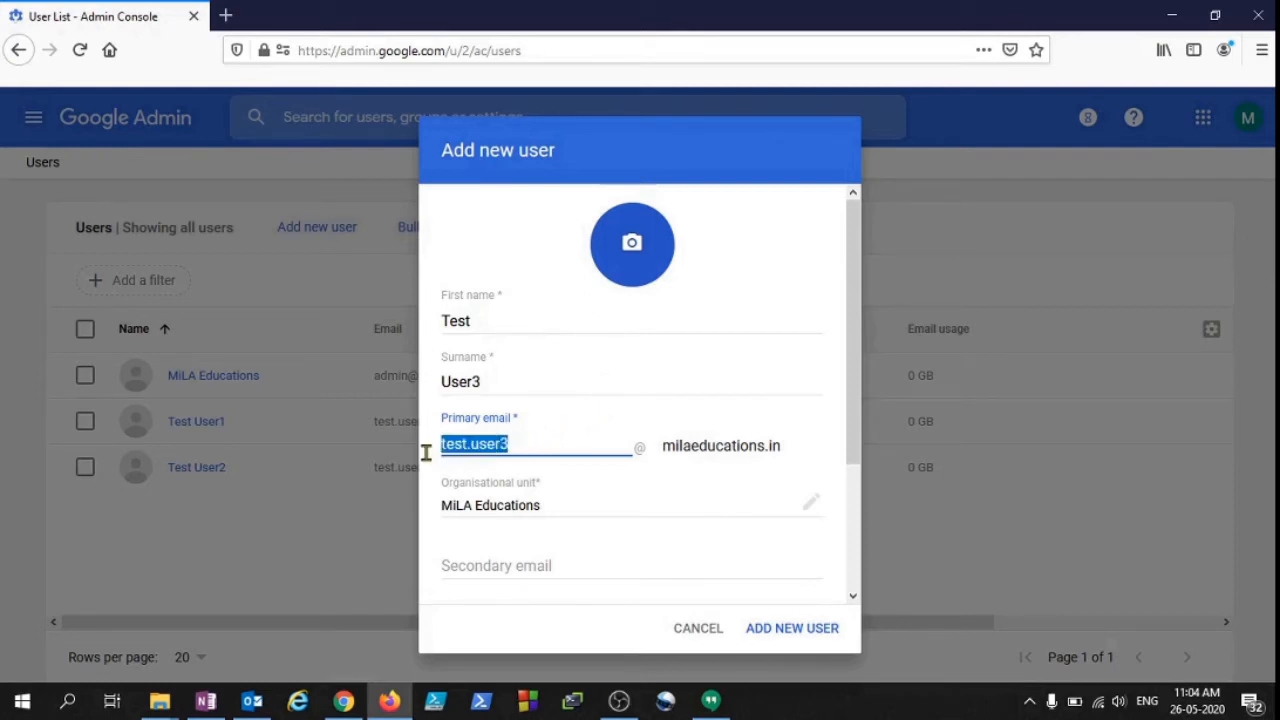
left_click(531, 443)
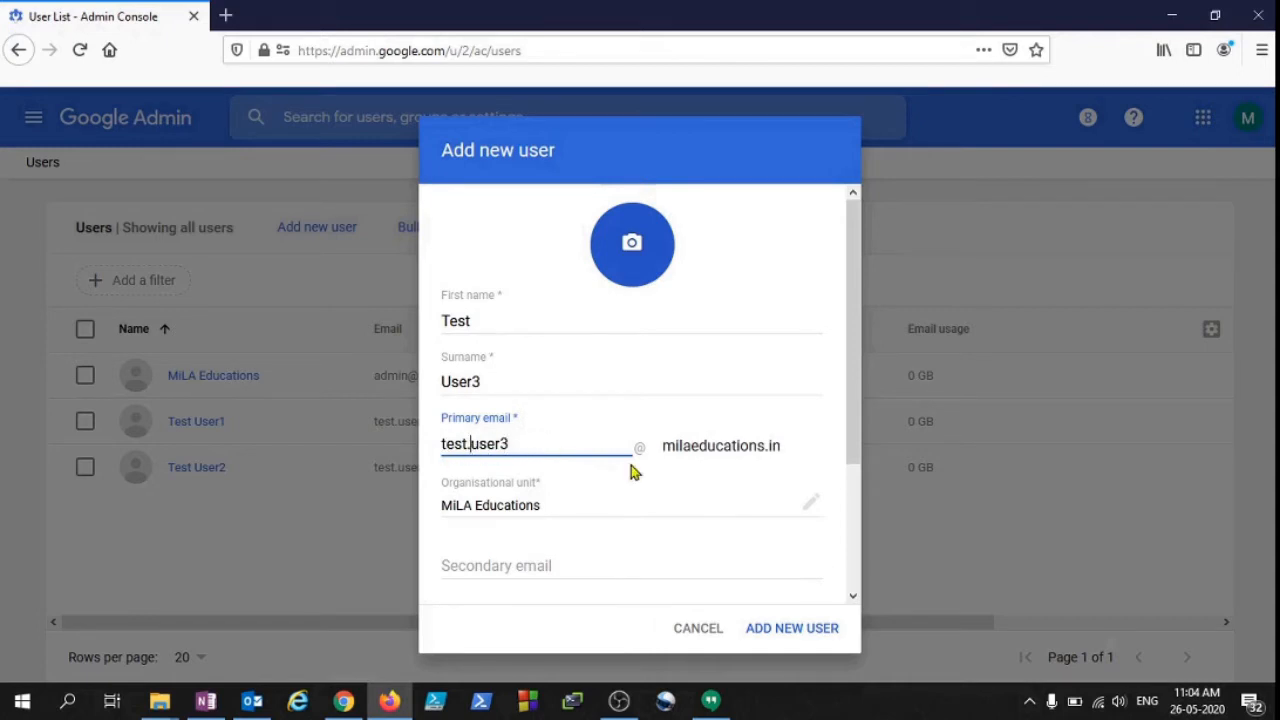
key("BackSpace")
type(".")
left_click(474, 444)
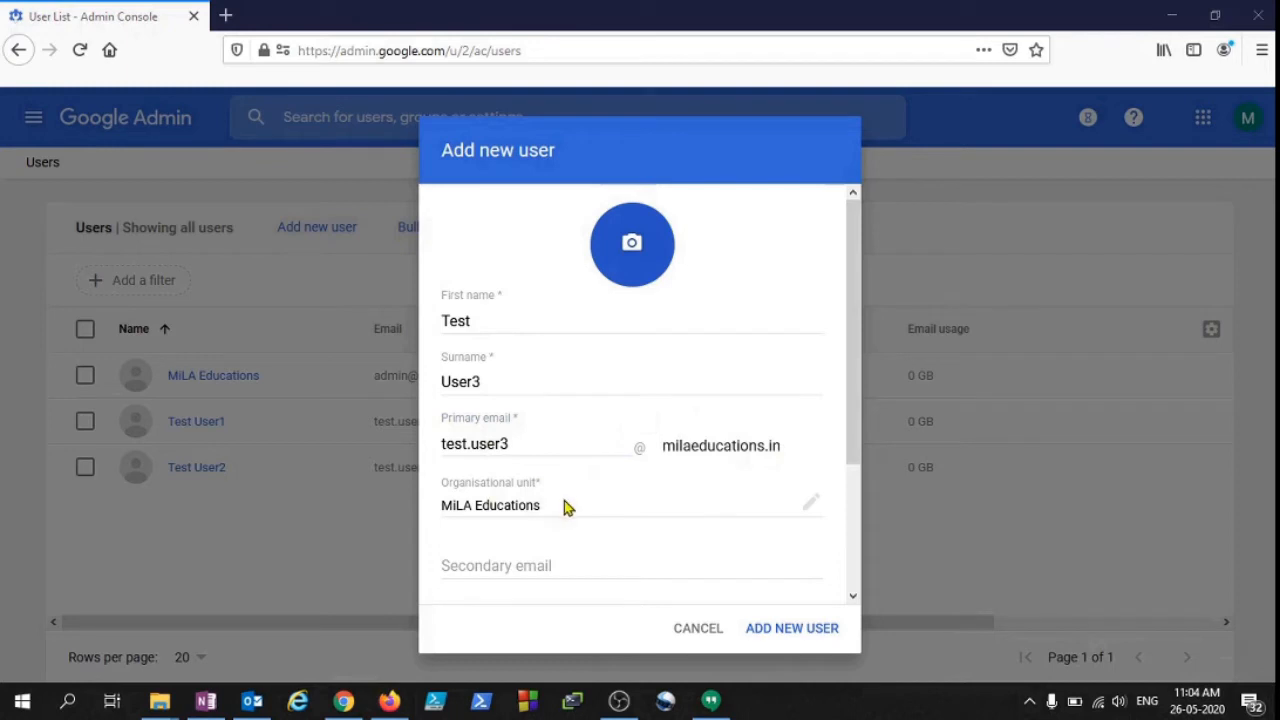
scroll(560, 500, "down", 1)
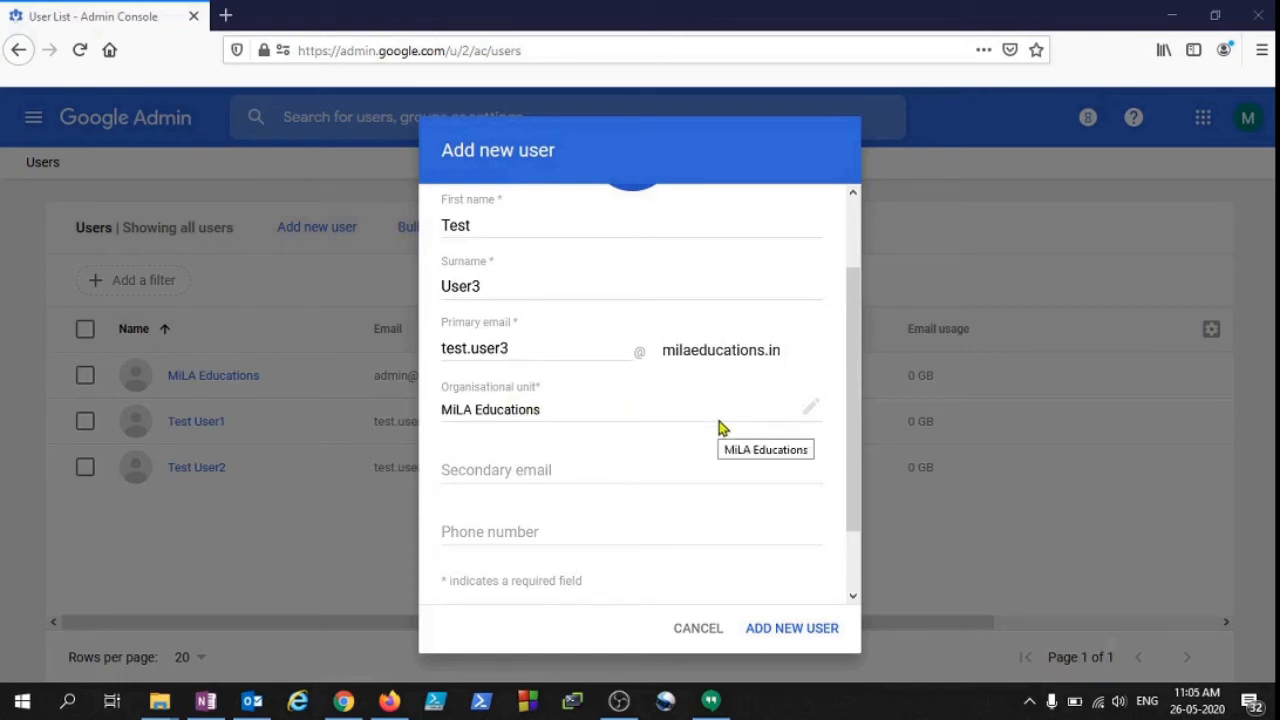
left_click(526, 469)
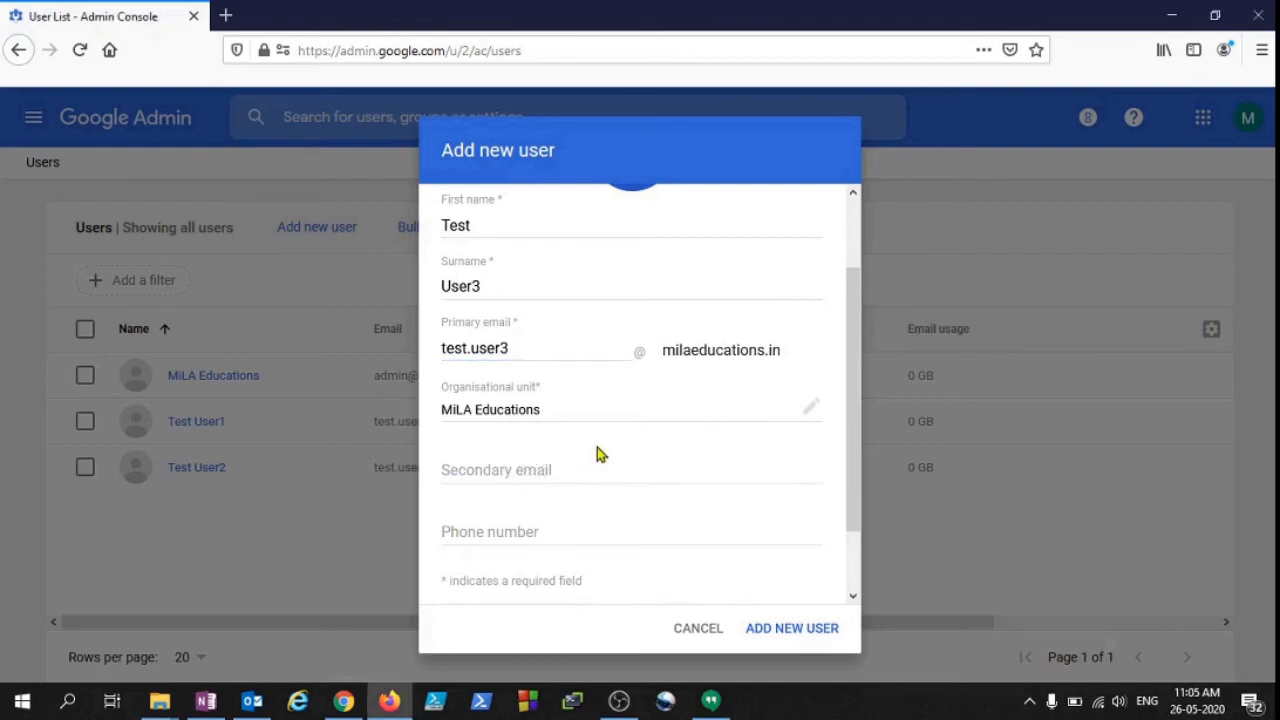
scroll(566, 523, "down", 2)
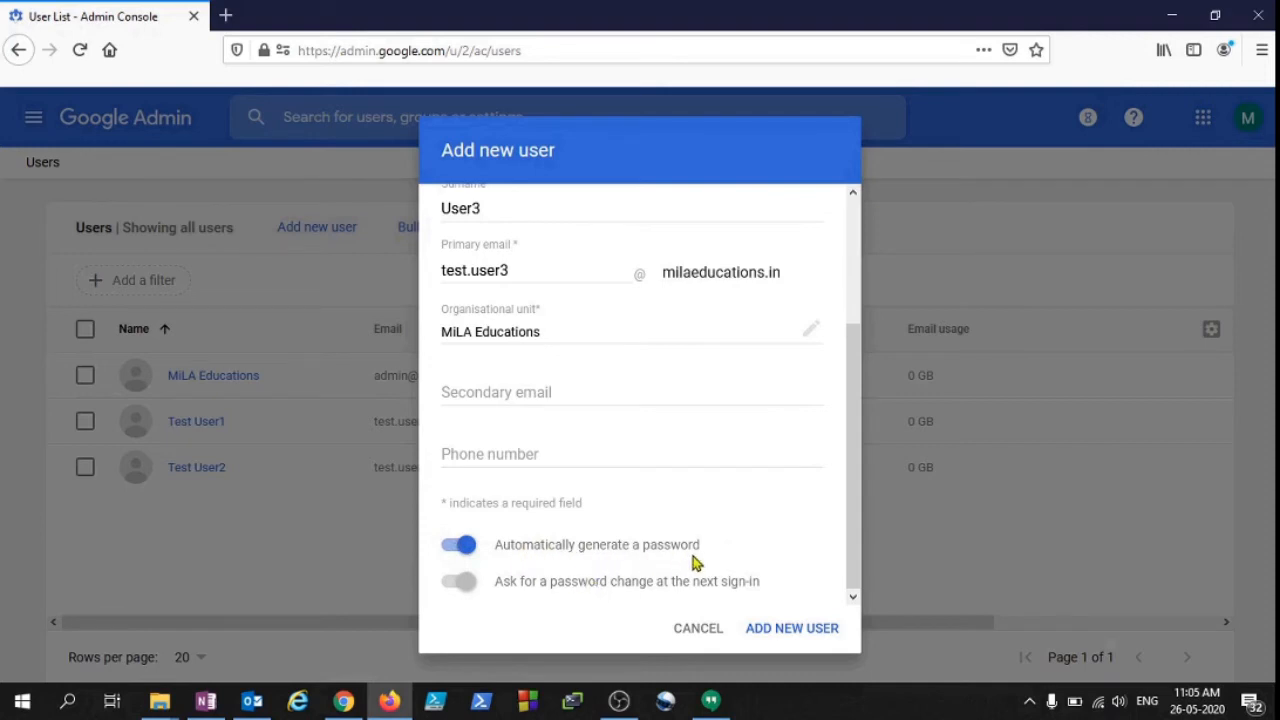
Switch off automatic password generation and try manual password entry, leaving it empty.
left_click(463, 551)
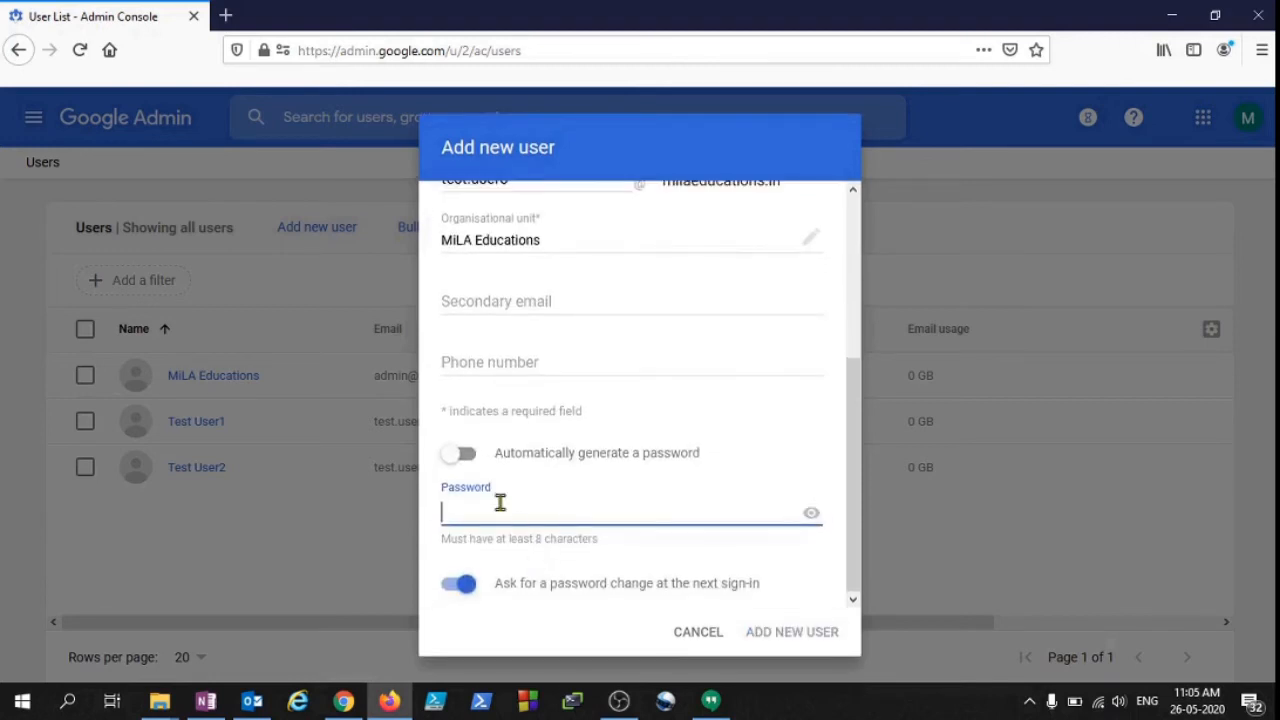
left_click(463, 516)
left_click(697, 507)
left_click(742, 587)
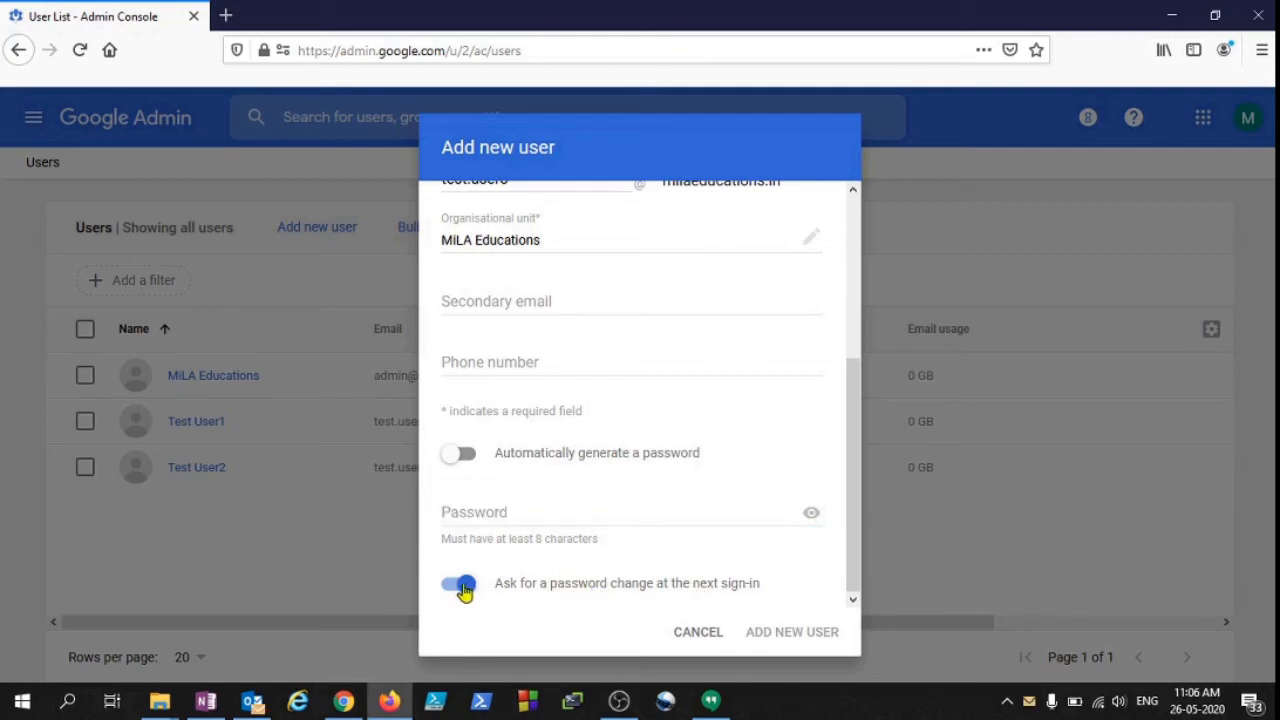
Keep 'change password at next sign-in' on, restore automatic password generation, and add the user.
scroll(458, 591, "up", 1)
left_click(464, 593)
scroll(466, 596, "down", 1)
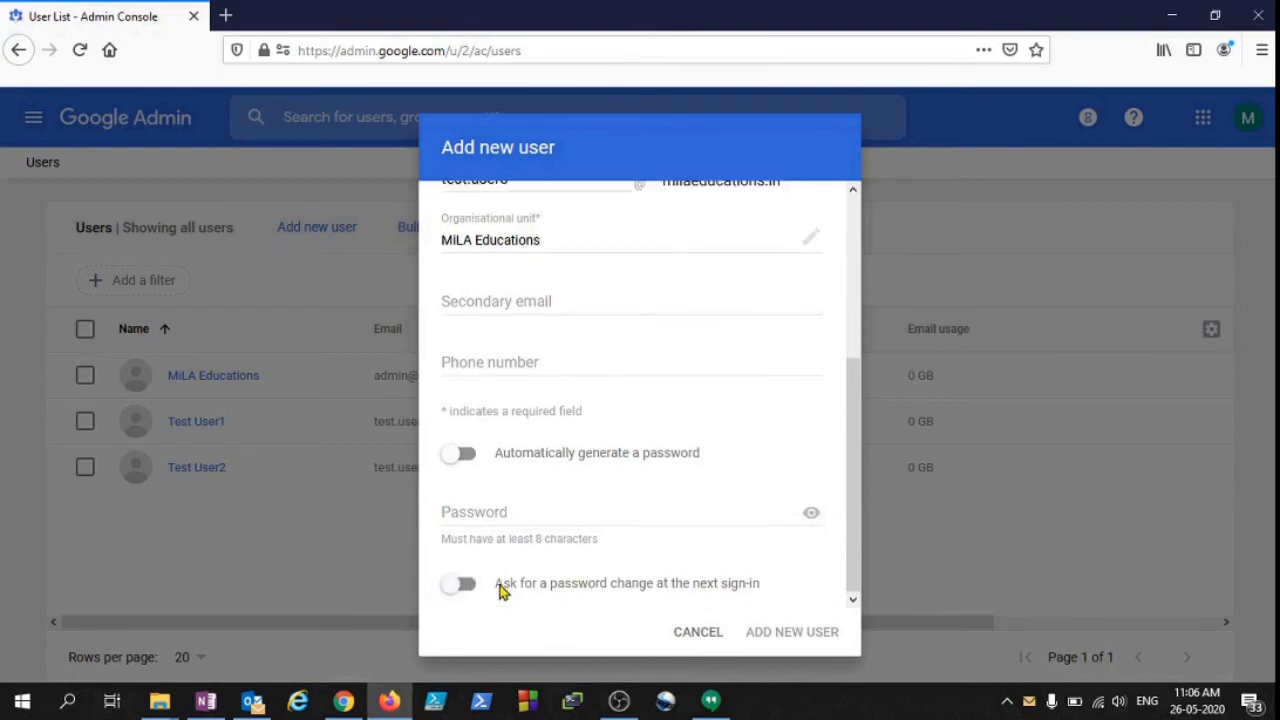
scroll(454, 590, "up", 1)
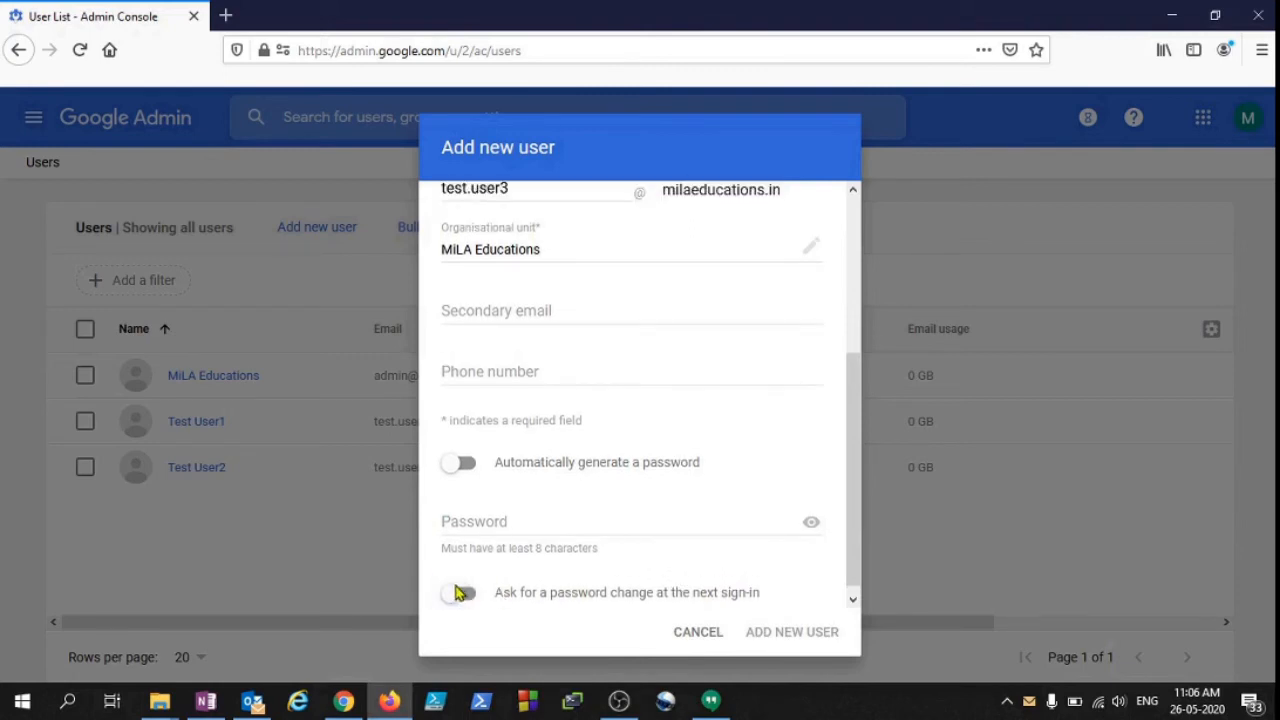
left_click(457, 591)
scroll(460, 588, "down", 1)
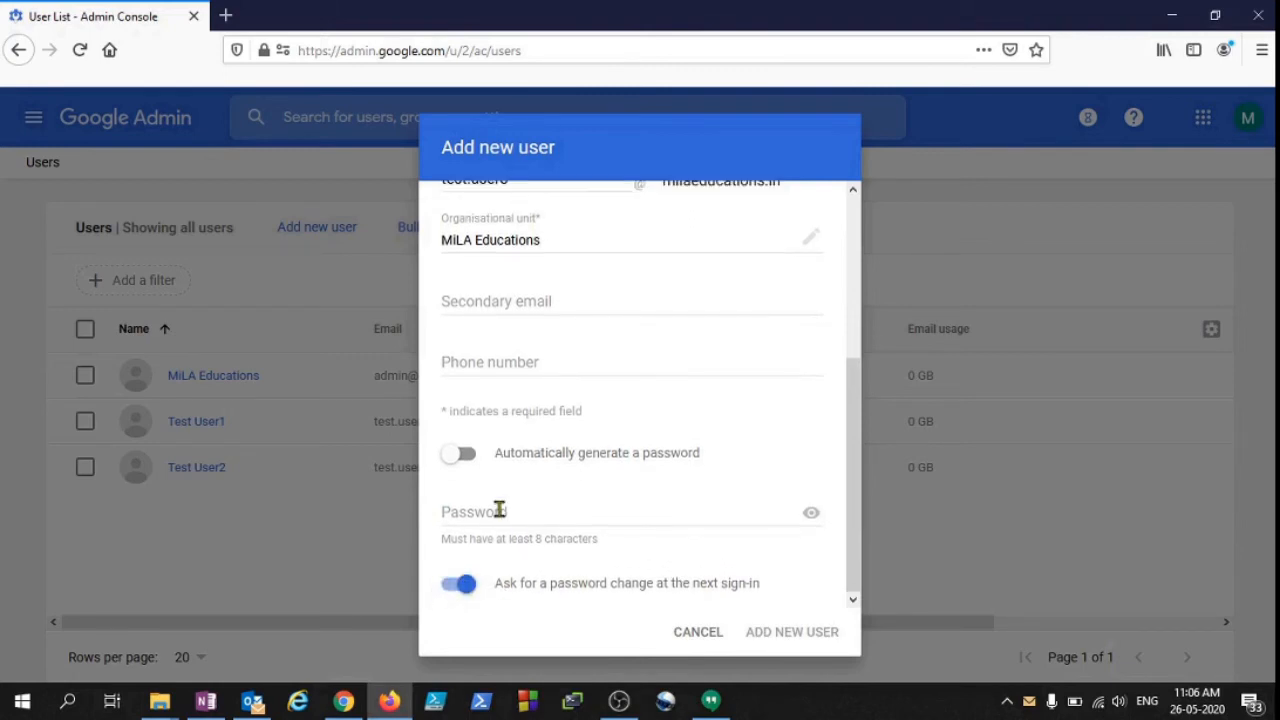
left_click(460, 462)
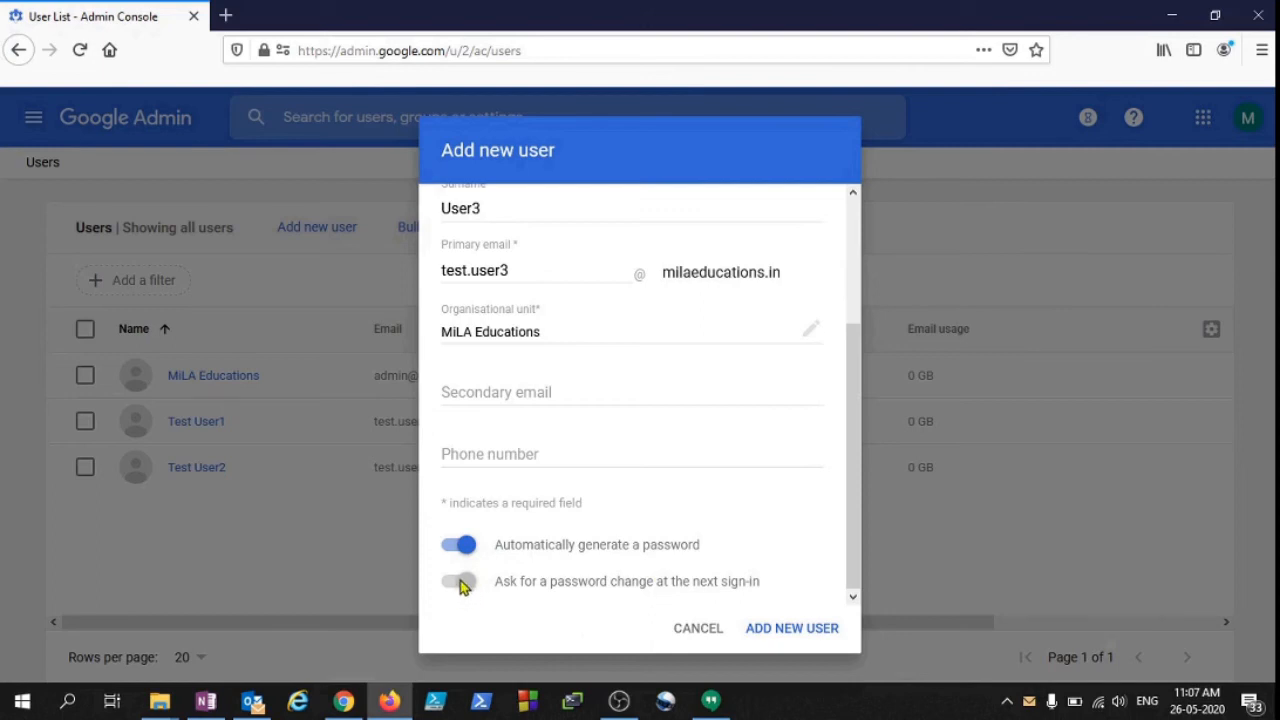
left_click(792, 628)
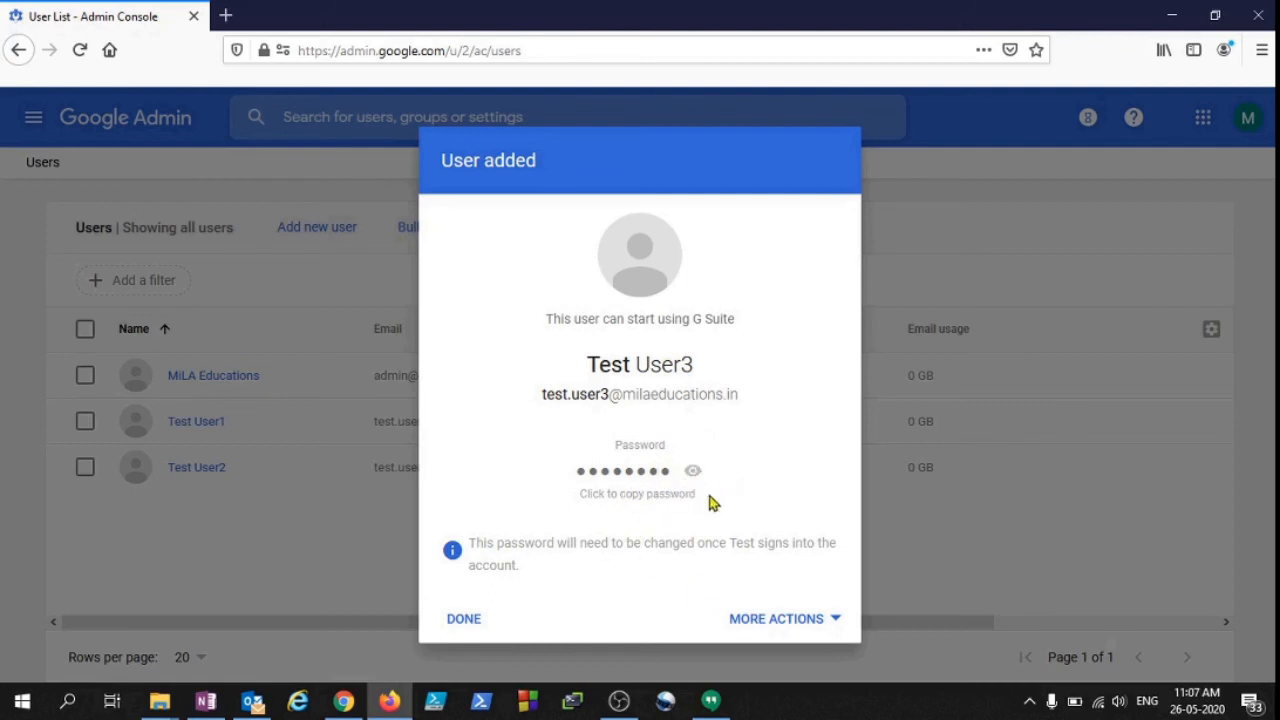
Look through MORE ACTIONS for Test User3, then close the User added confirmation.
left_click(785, 622)
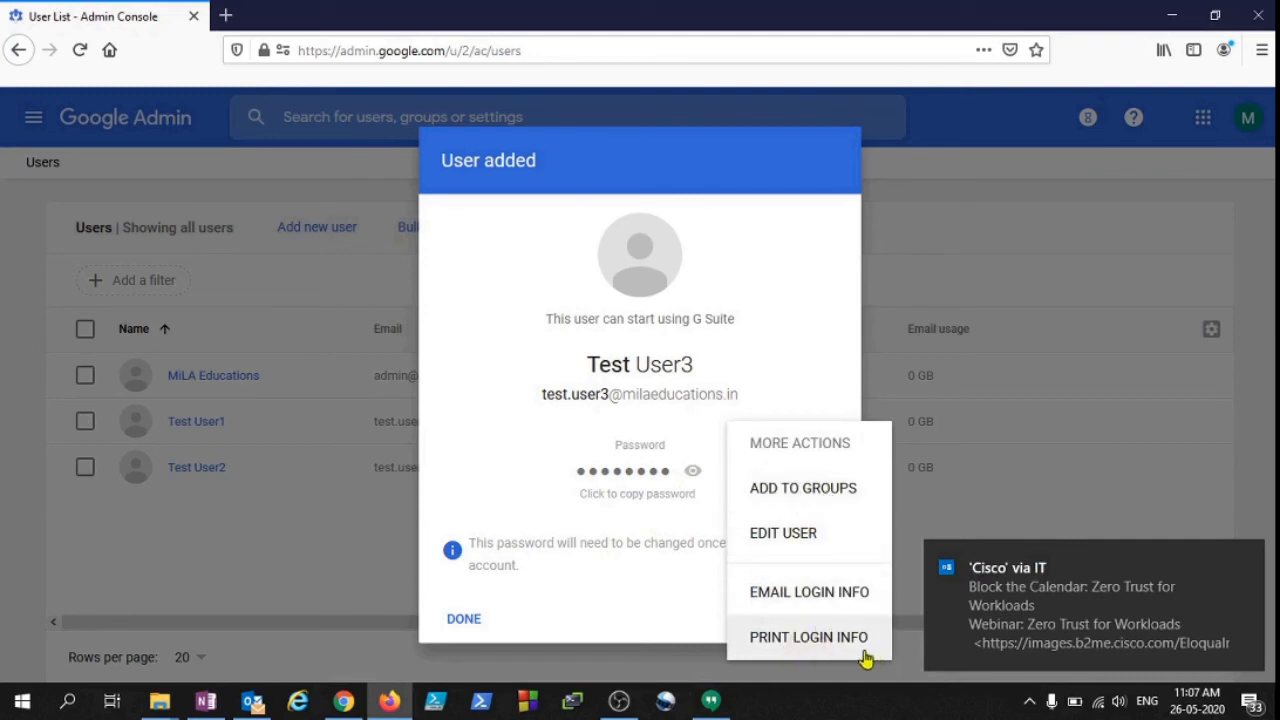
left_click(798, 668)
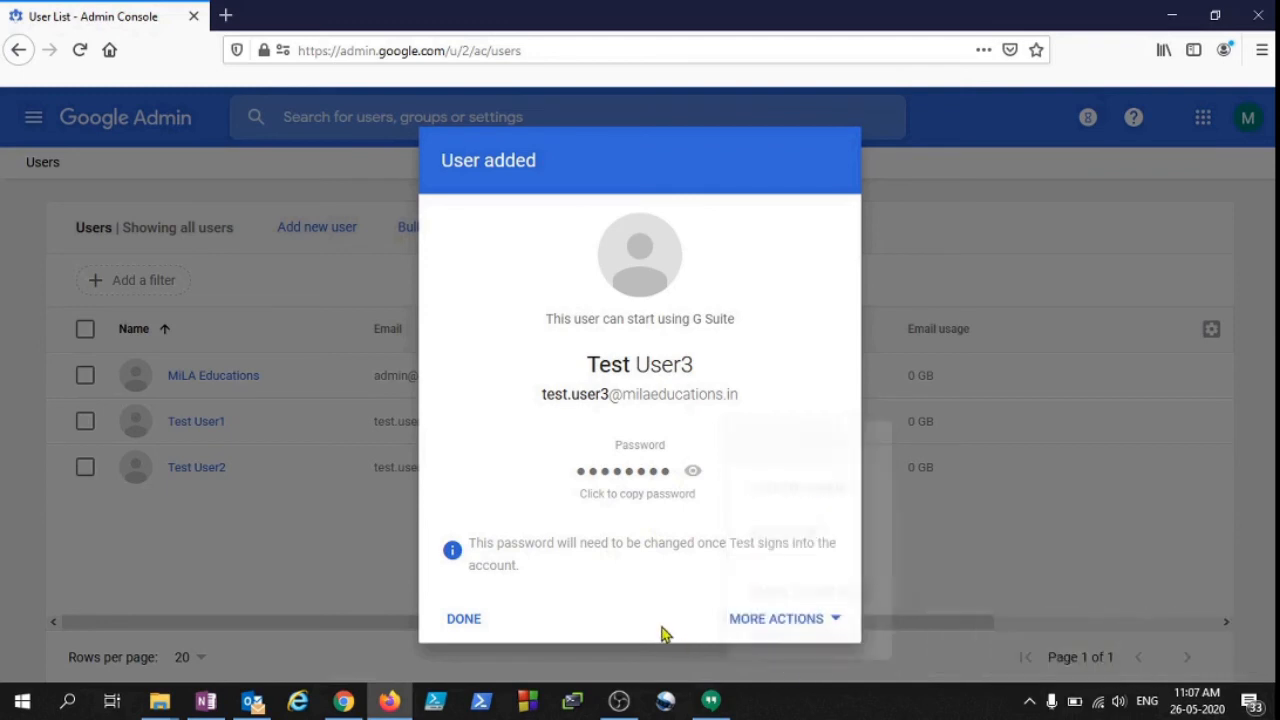
left_click(821, 621)
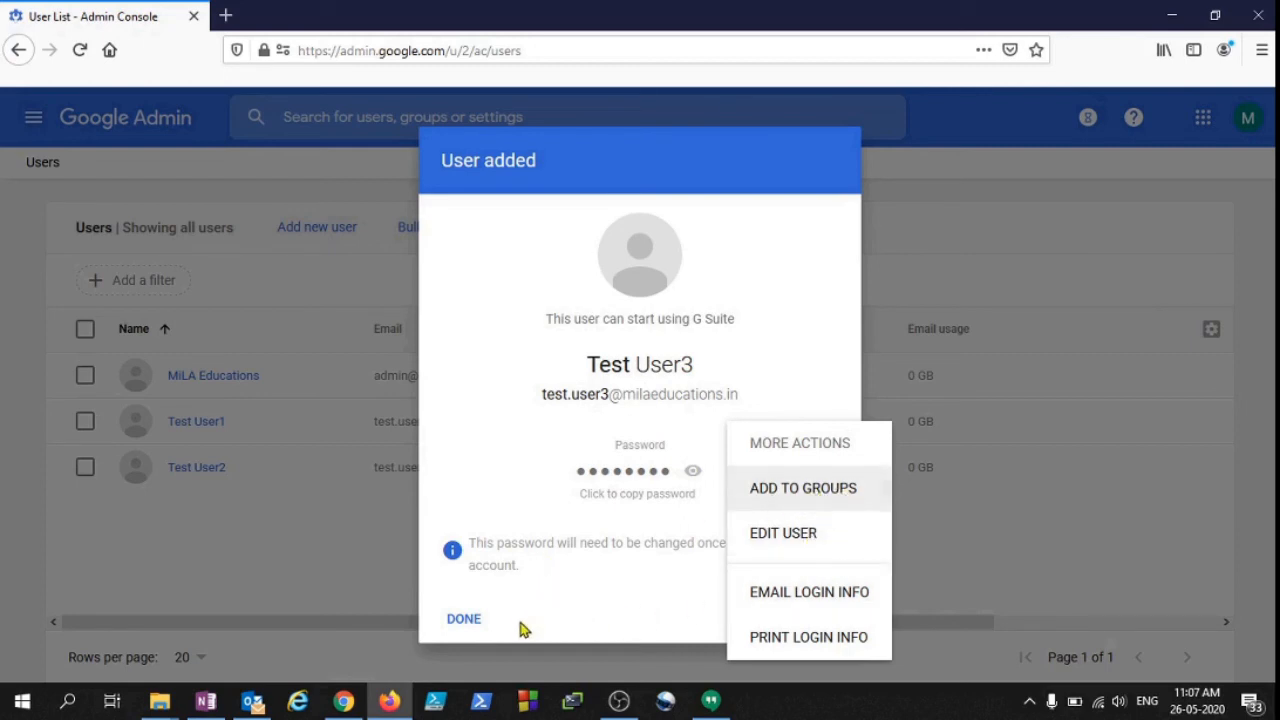
left_click(464, 619)
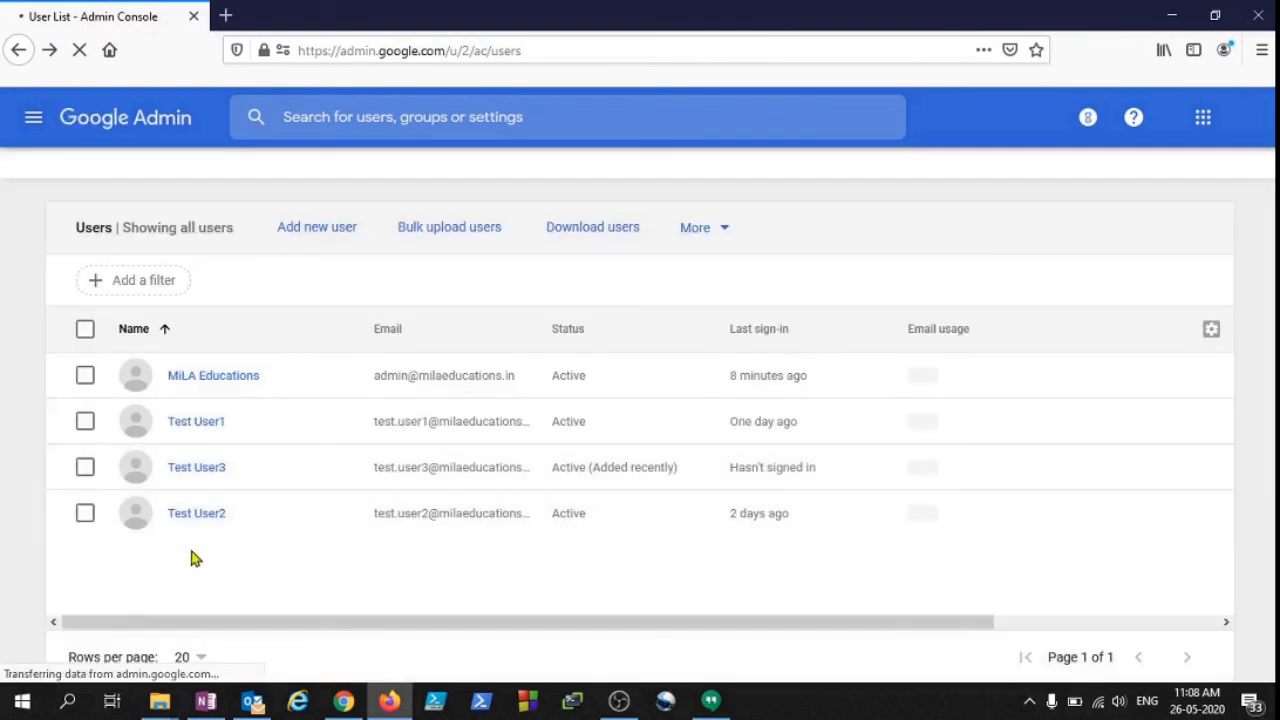
Check Test User3 is listed as Active (Added recently) and view its More options.
mouse_move(214, 483)
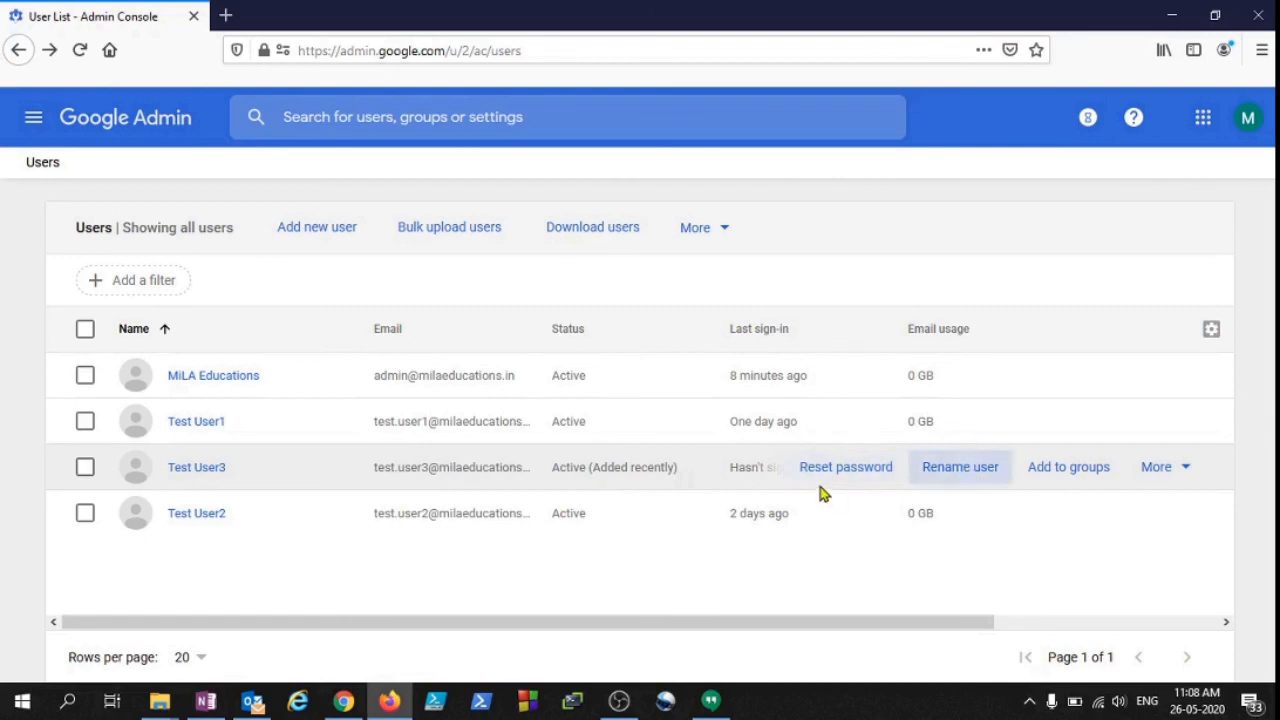
left_click(1160, 467)
scroll(1068, 452, "down", 1)
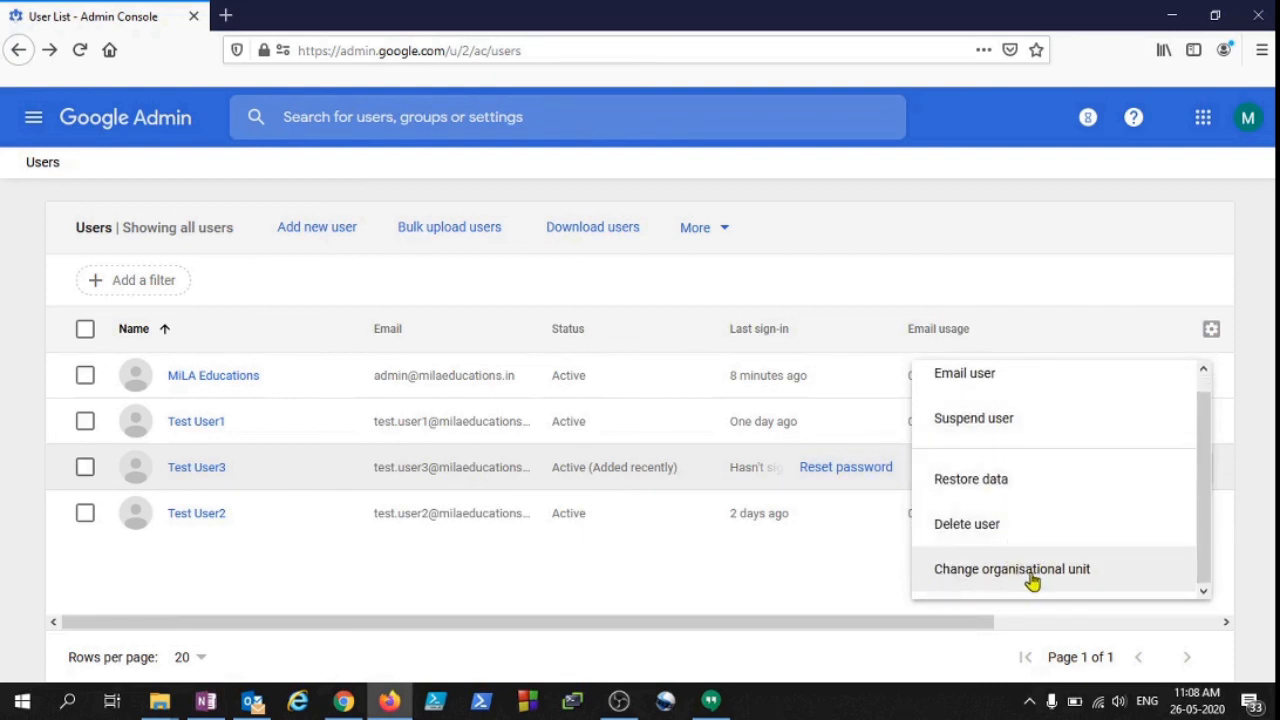
scroll(984, 485, "up", 1)
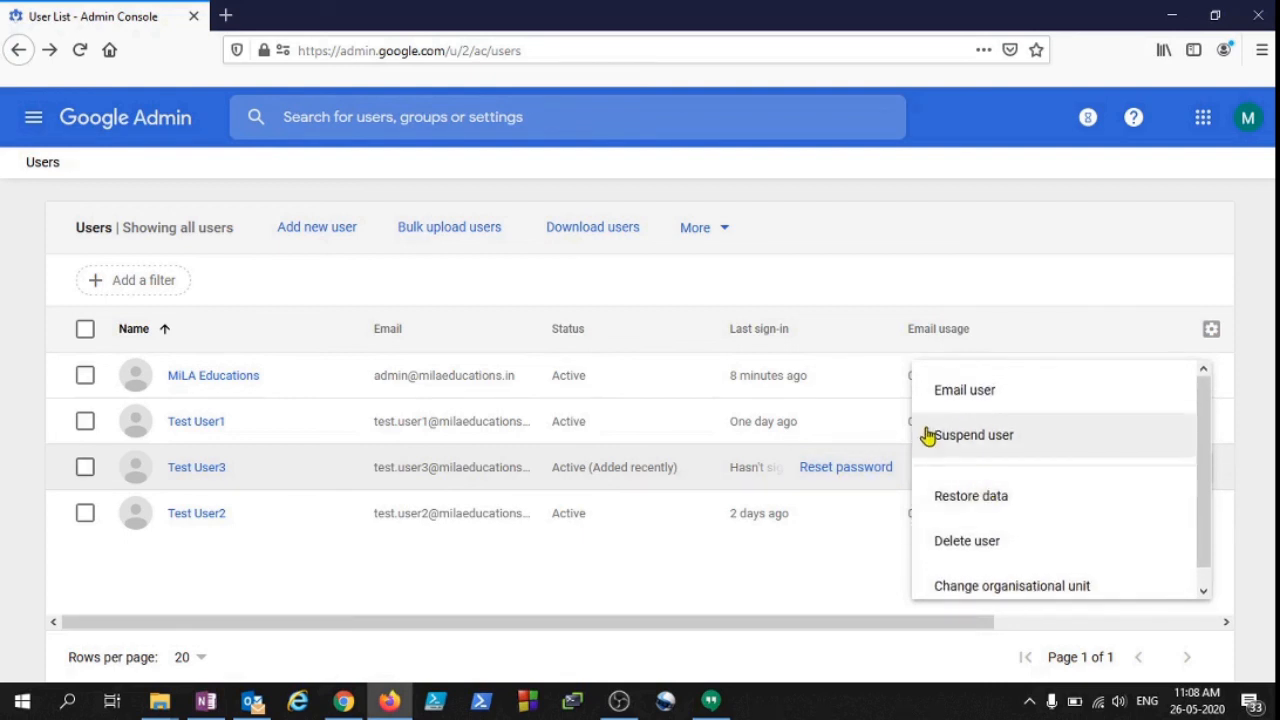
left_click(668, 612)
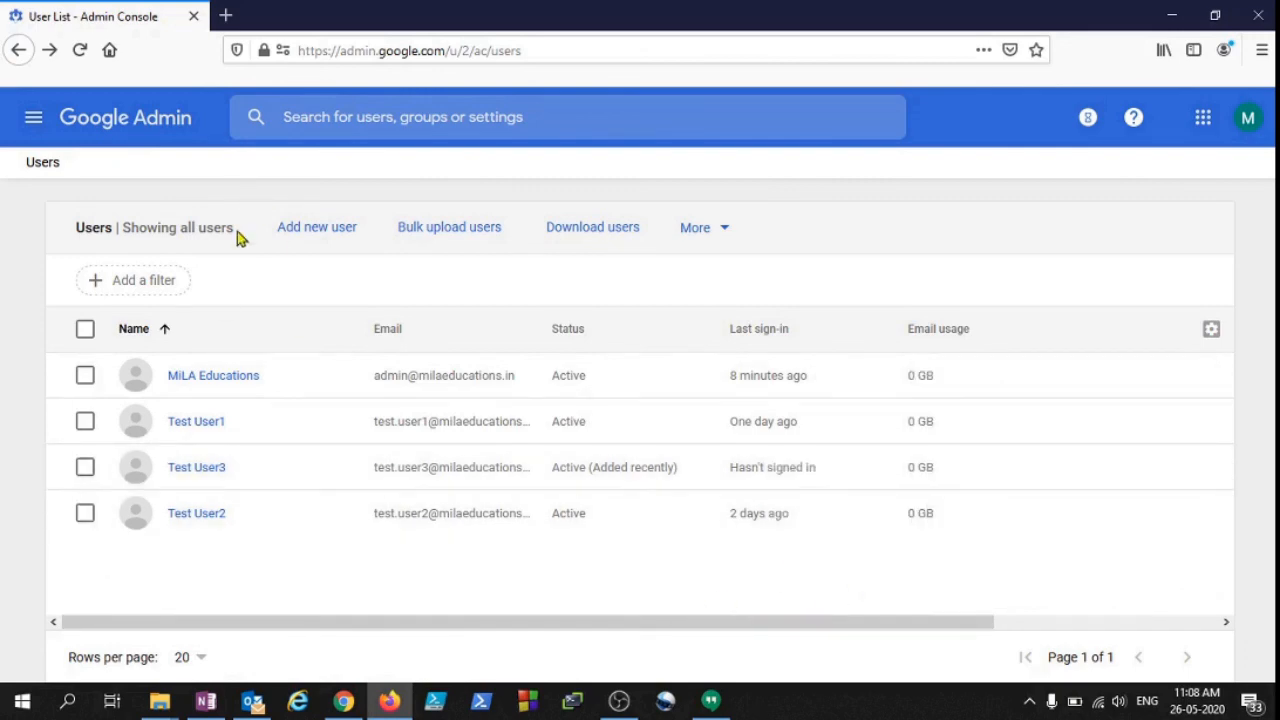